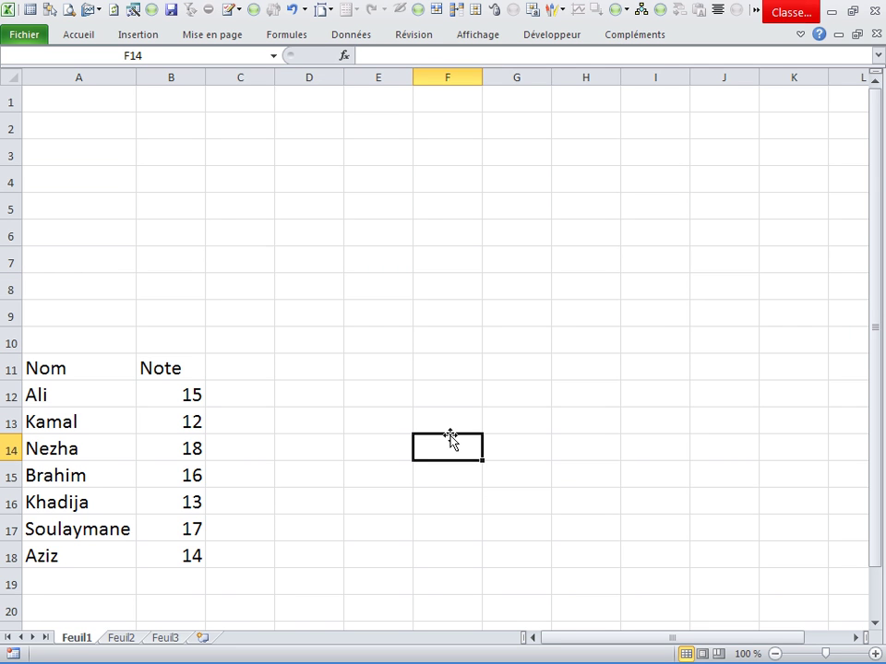
- Deselect the list, then bring up the 'Personnaliser la barre d'outils Accès rapide' menu from the ribbon
click(452, 232)
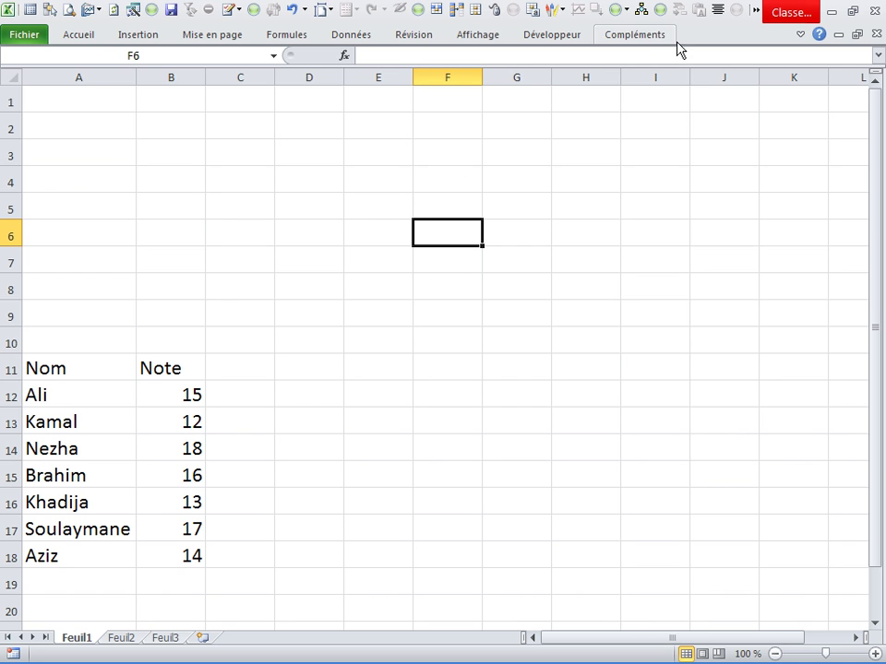
right_click(510, 27)
click(552, 37)
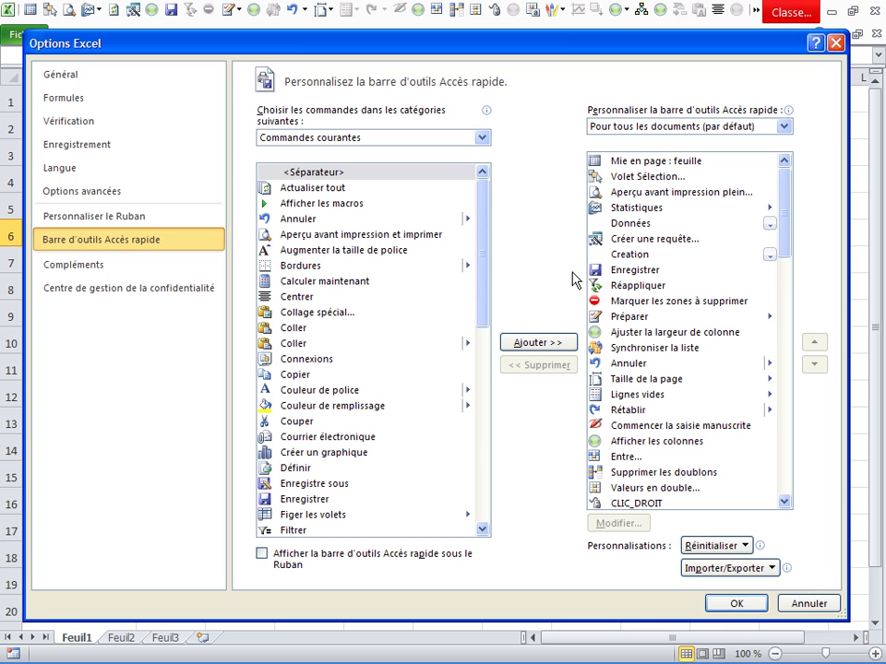
click(481, 138)
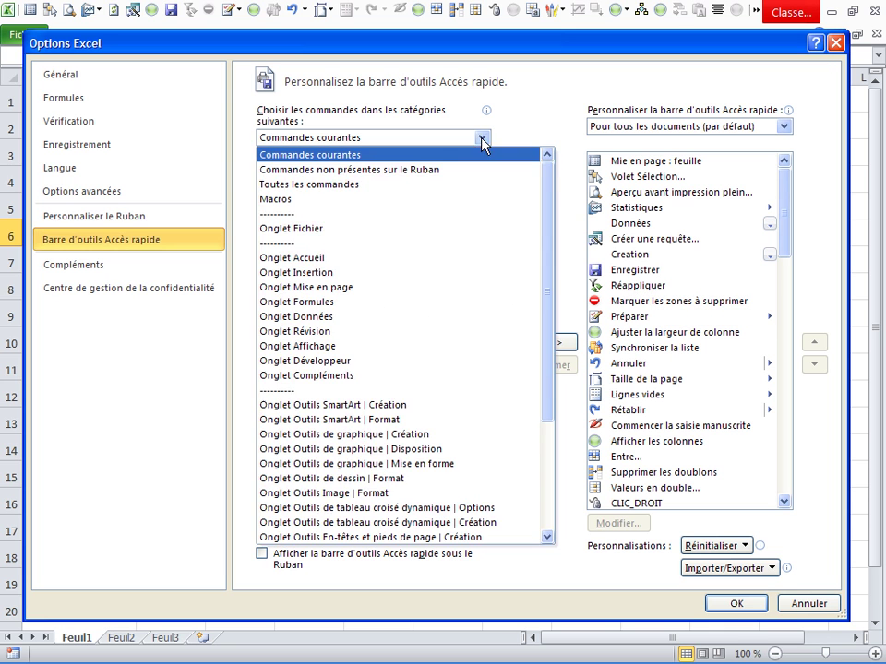
click(305, 185)
mouse_move(487, 184)
mouse_down()
mouse_move(492, 349)
mouse_move(483, 360)
mouse_up()
scroll(350, 396, down, 6)
drag(480, 367, 483, 421)
scroll(318, 422, down, 3)
scroll(319, 423, down, 3)
scroll(321, 422, down, 6)
scroll(325, 422, down, 3)
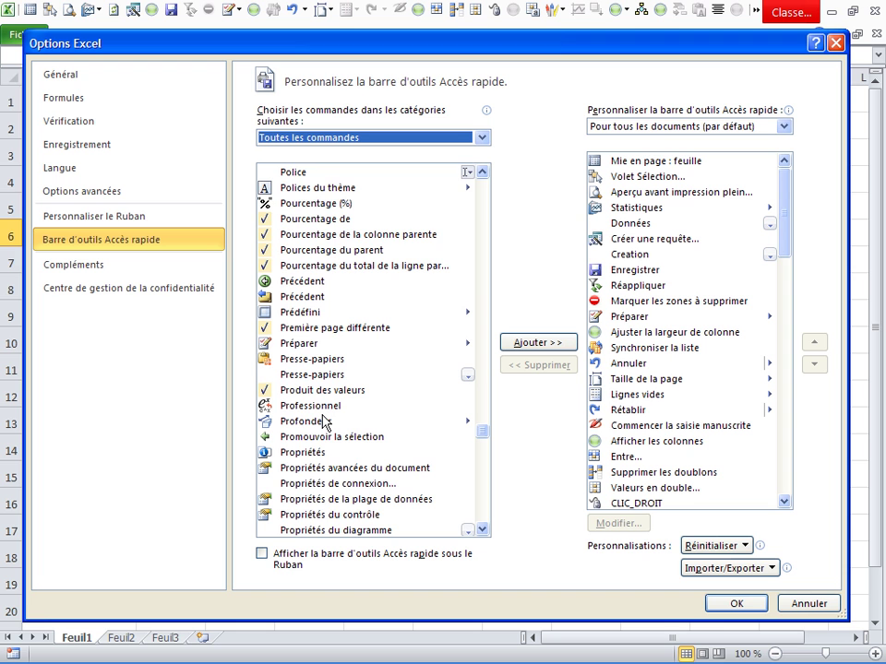
scroll(325, 422, down, 4)
scroll(324, 422, down, 7)
scroll(325, 421, down, 3)
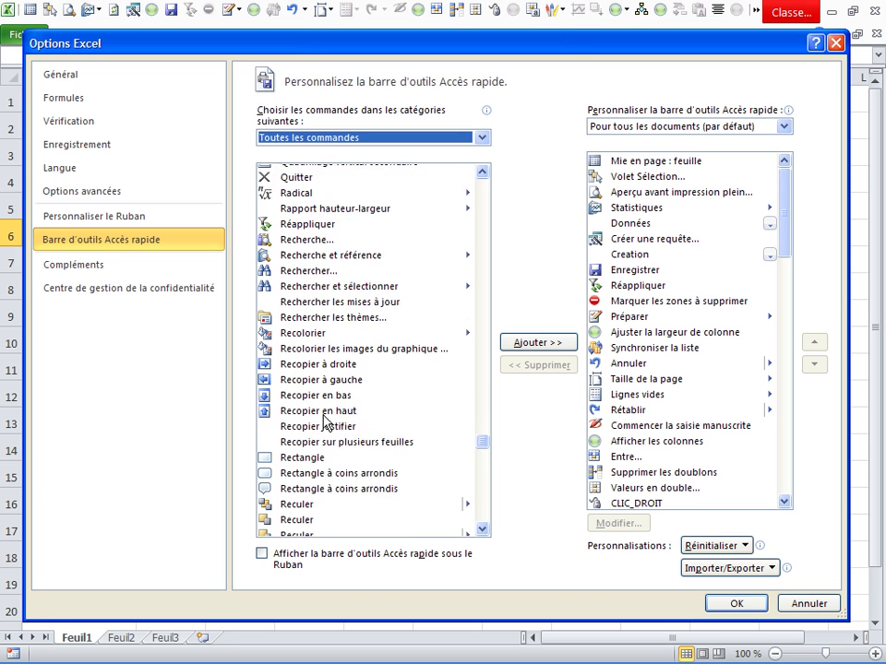
scroll(324, 422, down, 1)
scroll(313, 410, up, 2)
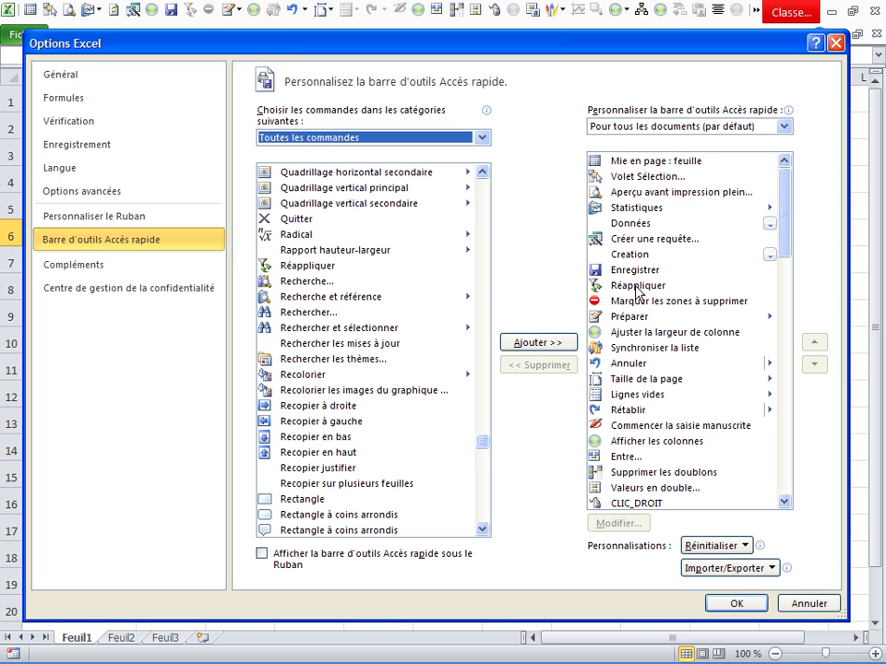
click(729, 605)
- Link F3 to A11 with =+A11 and fill it across to G3 and down to row 10
click(522, 343)
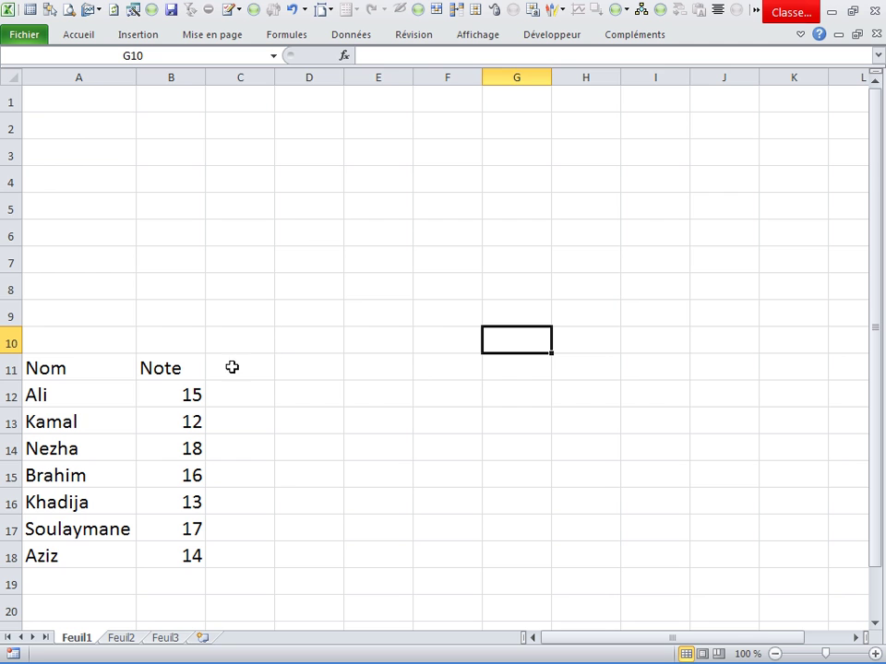
click(455, 158)
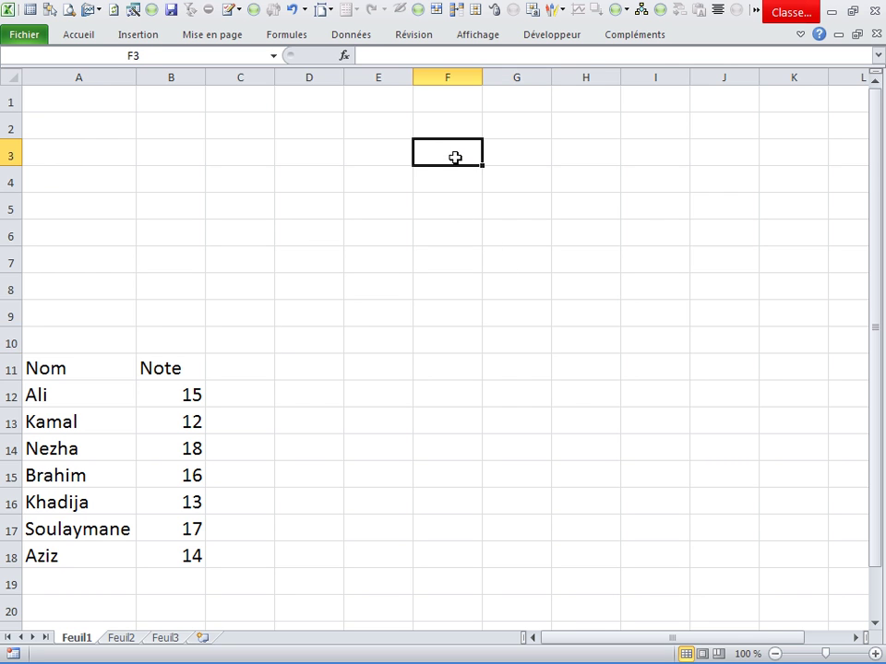
text(+)
click(95, 366)
key(Return)
click(453, 162)
drag(483, 166, 539, 166)
click(452, 154)
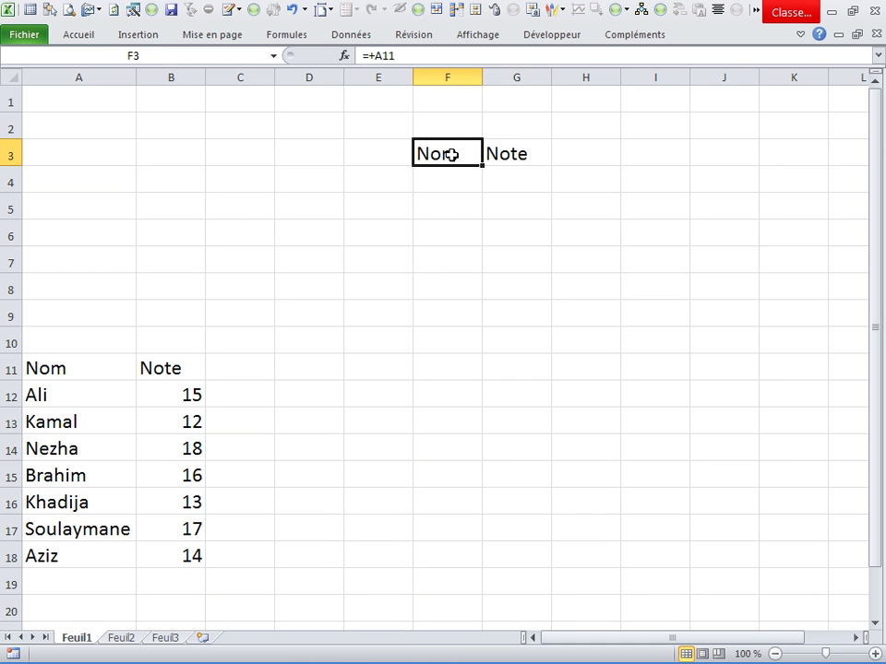
mouse_move(452, 154)
mouse_down()
mouse_move(548, 167)
mouse_move(546, 360)
mouse_up()
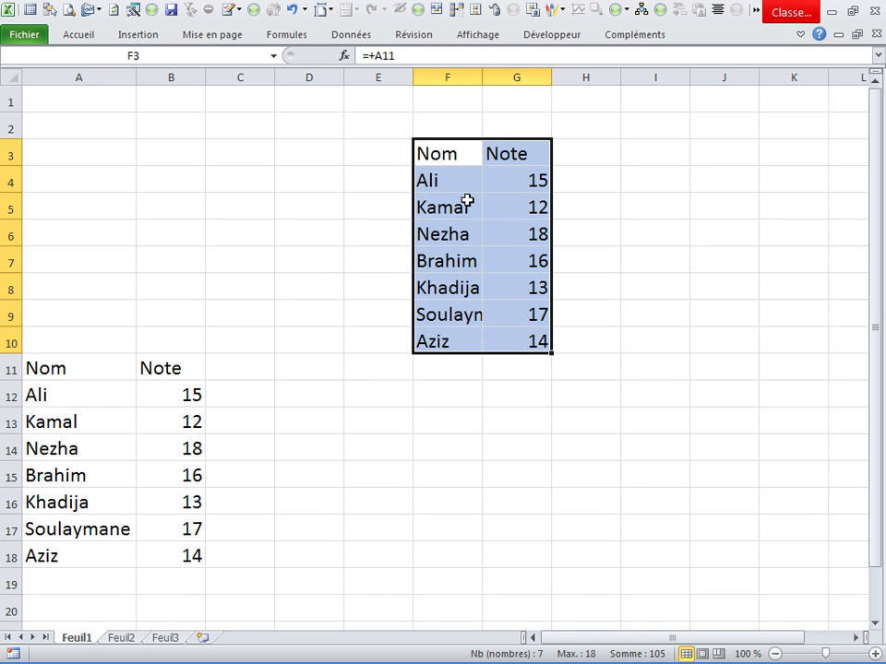
- Turn on AutoFilter for the copied list and erase Nezha and Brahim from A14:A15
key(ctrl+shift+l)
click(468, 201)
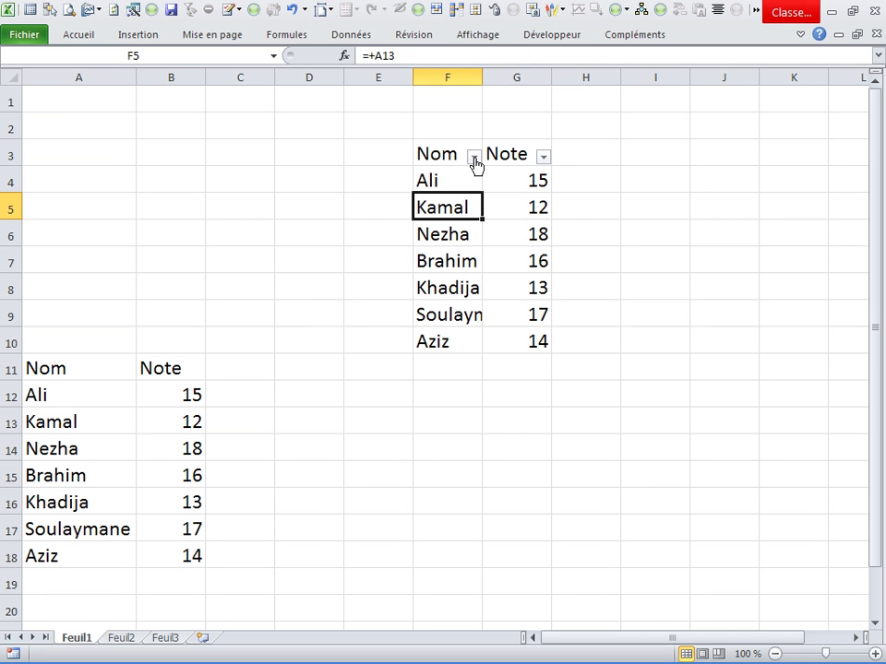
click(66, 447)
click(71, 476)
key(Delete)
click(89, 447)
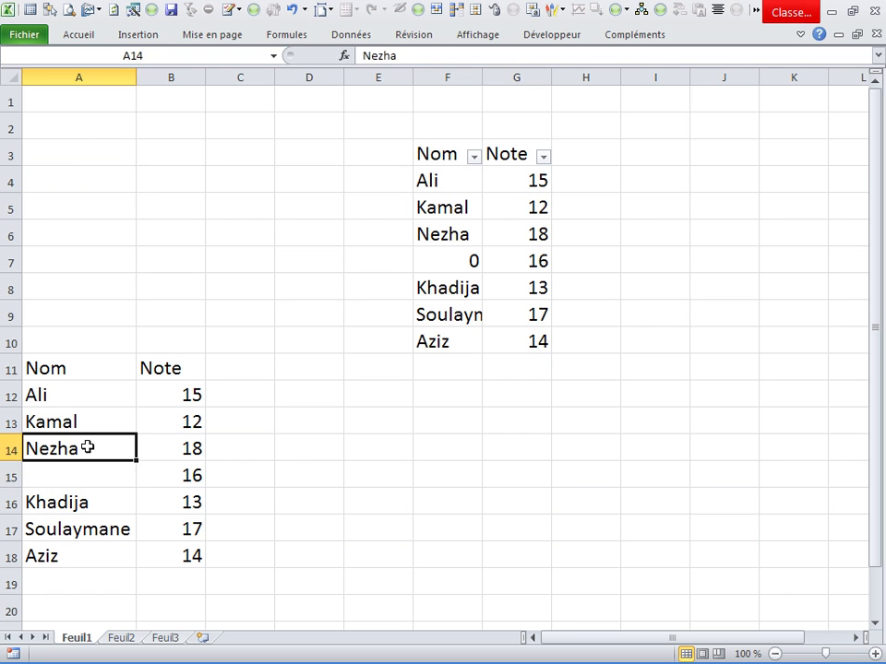
key(Delete)
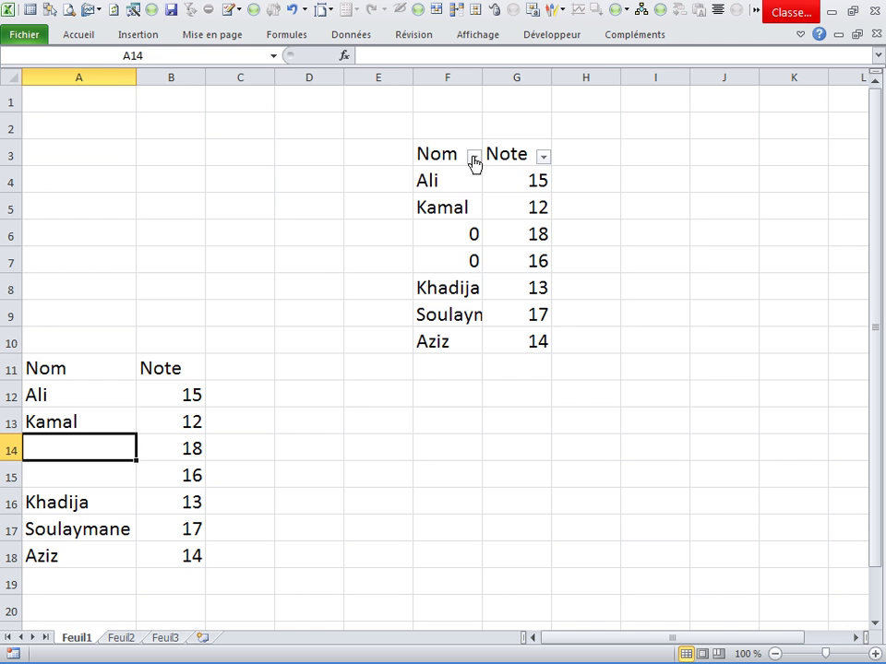
- Filter the copy's Nom column to show only names not equal to 0
click(473, 158)
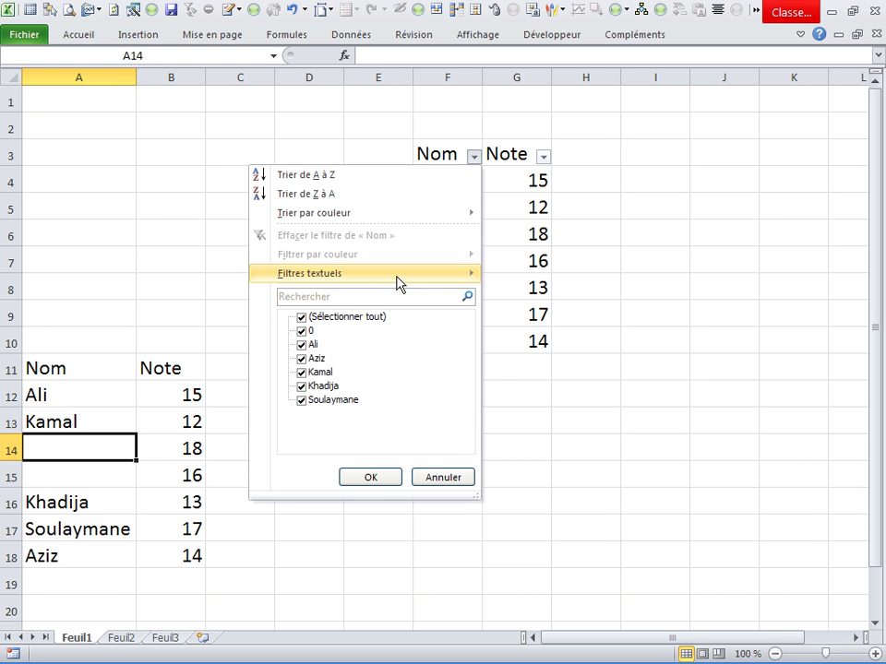
mouse_move(443, 279)
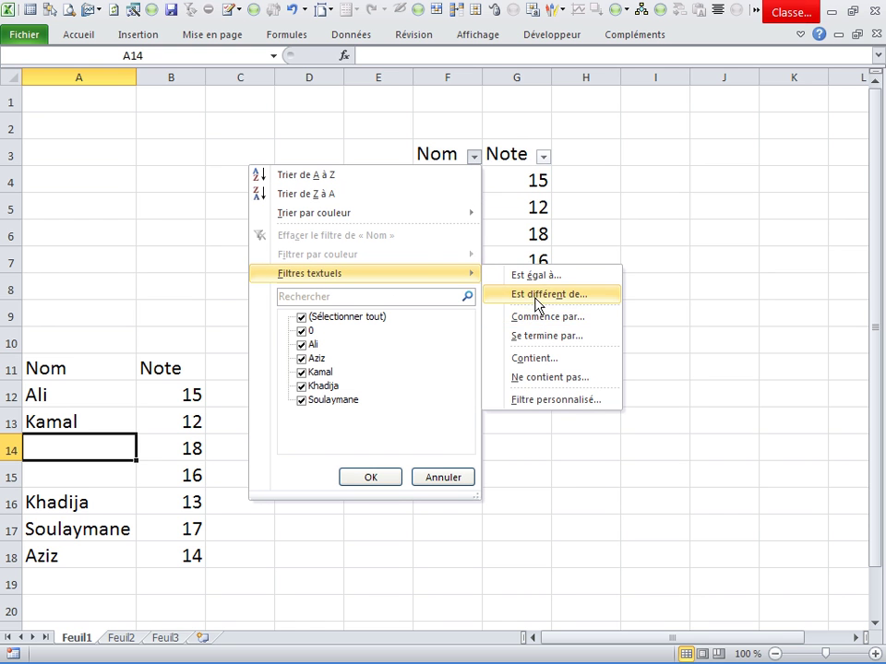
click(536, 297)
text(0)
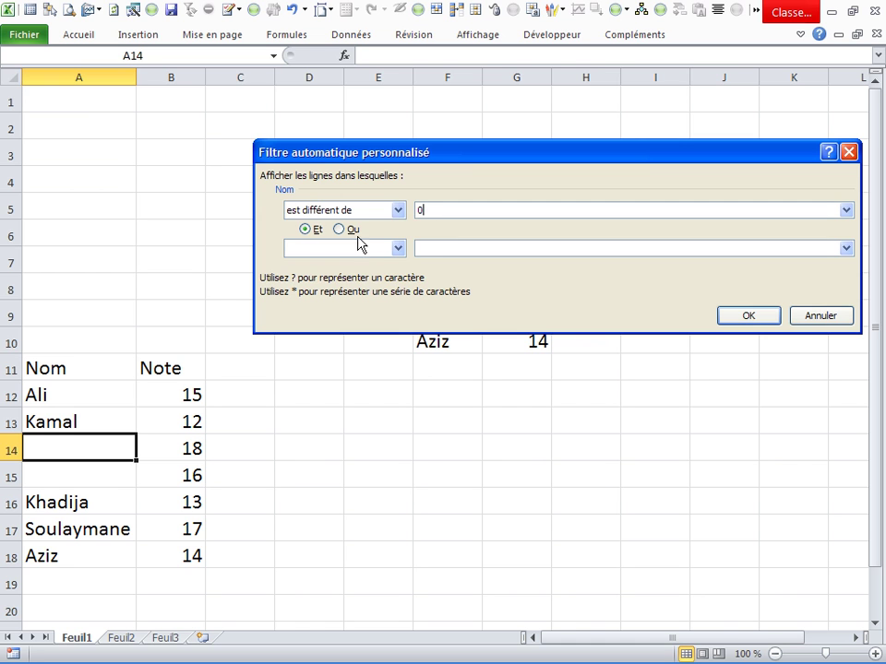
click(398, 247)
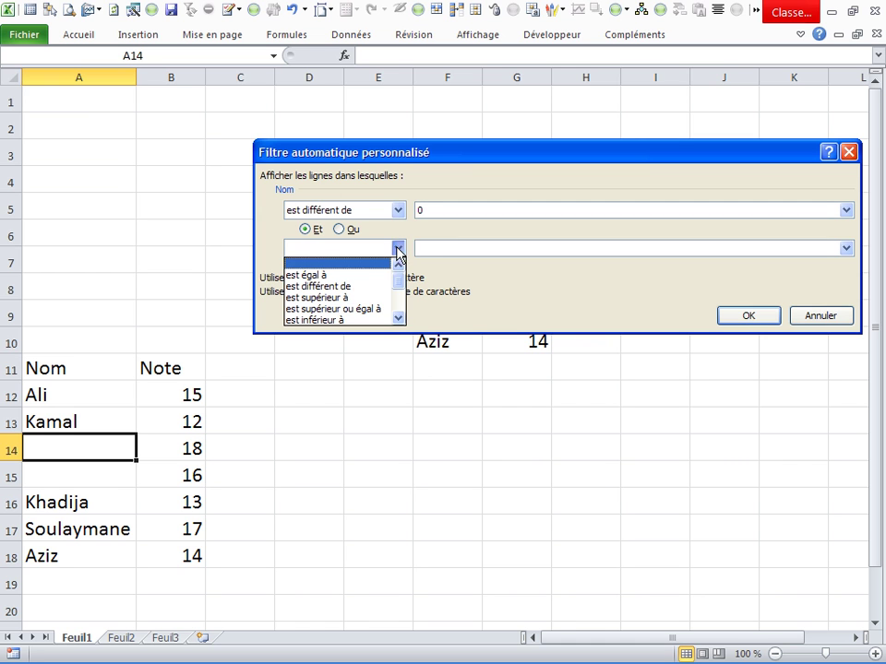
click(349, 286)
click(746, 318)
- Enter mohamed as the name in A14 and widen column F to fit the names
click(720, 307)
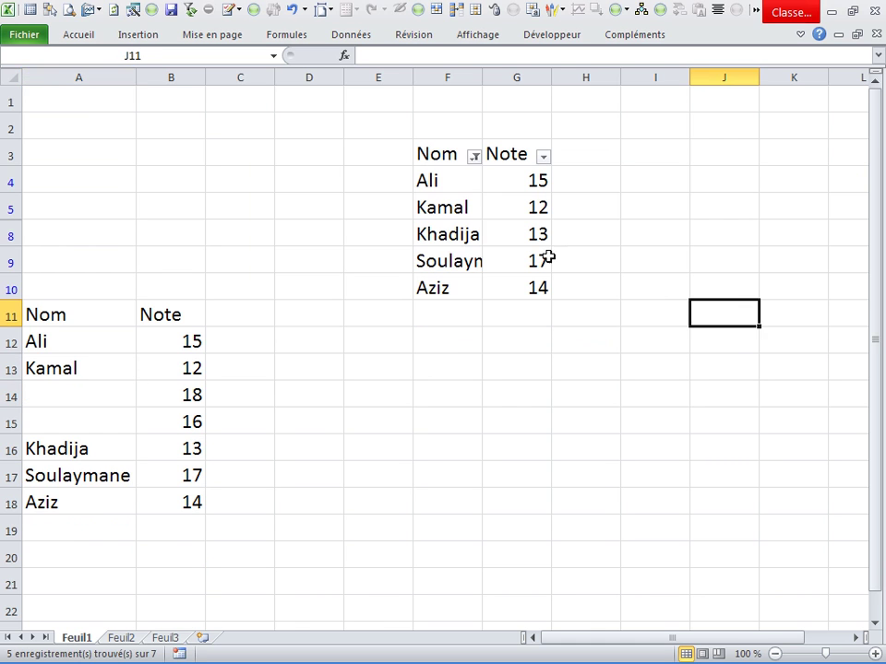
click(82, 395)
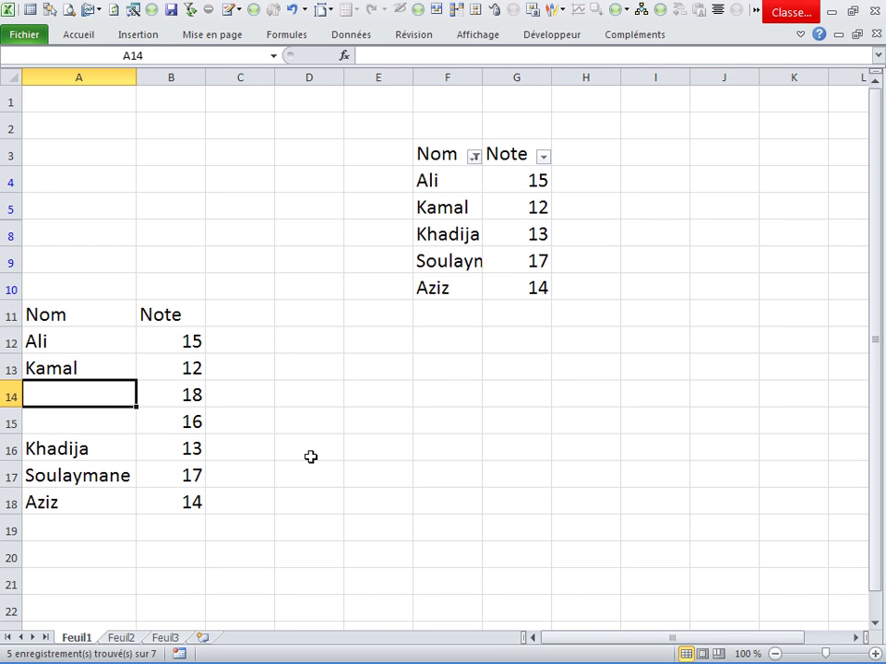
text(moha)
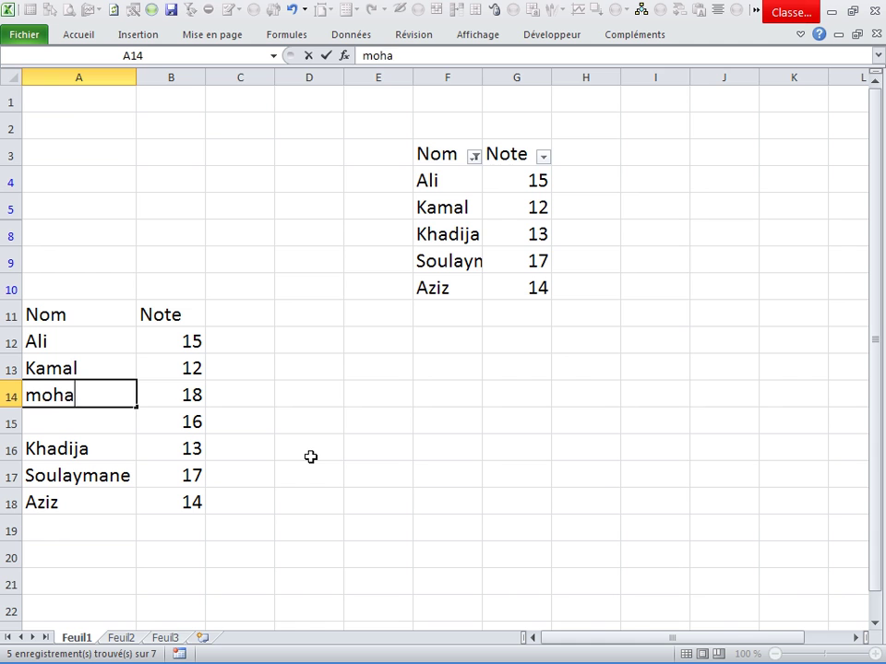
text(med)
click(378, 447)
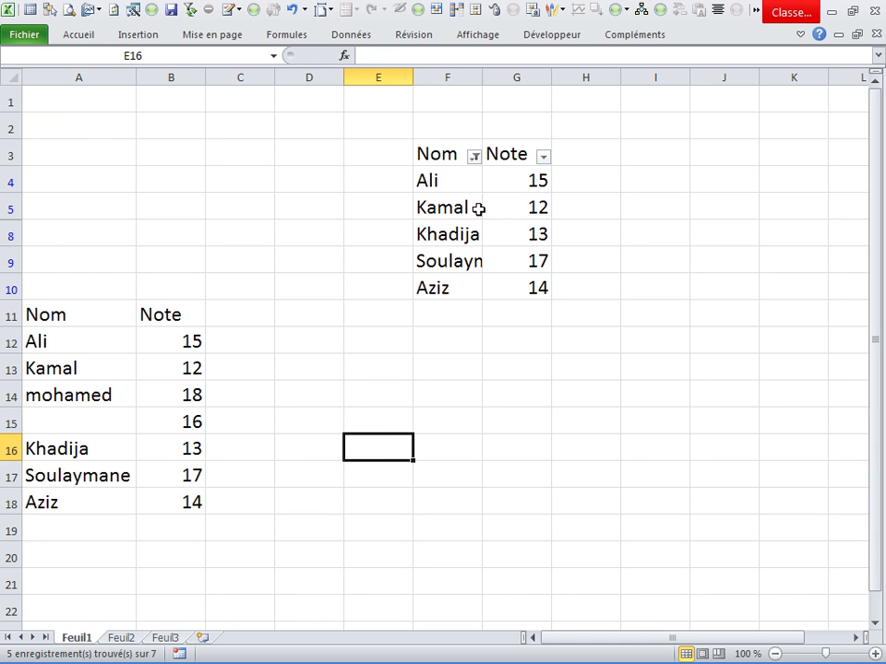
drag(482, 77, 507, 76)
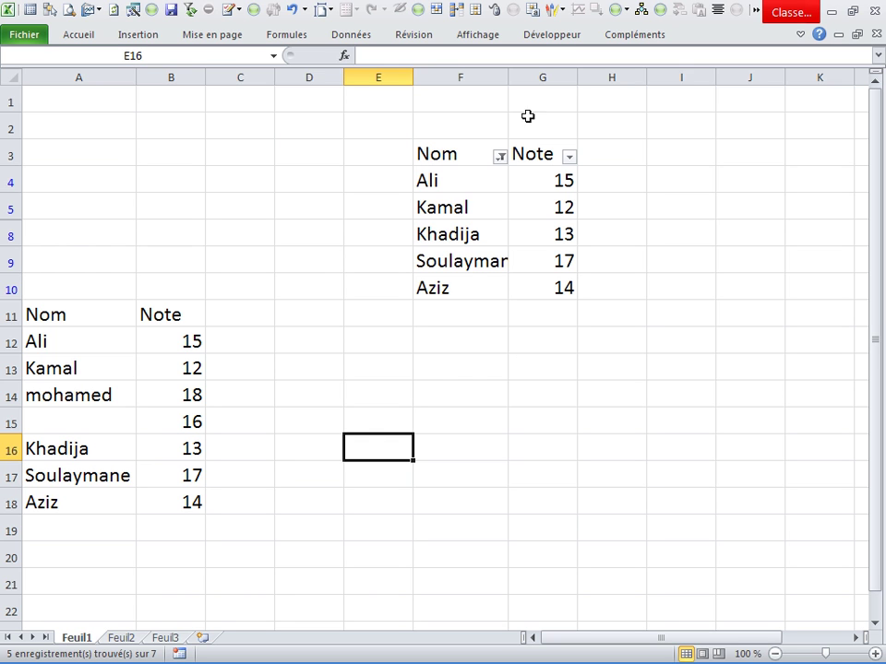
- Record Macro3 that reapplies the filter, so the copy now lists mohamed with 18
click(536, 38)
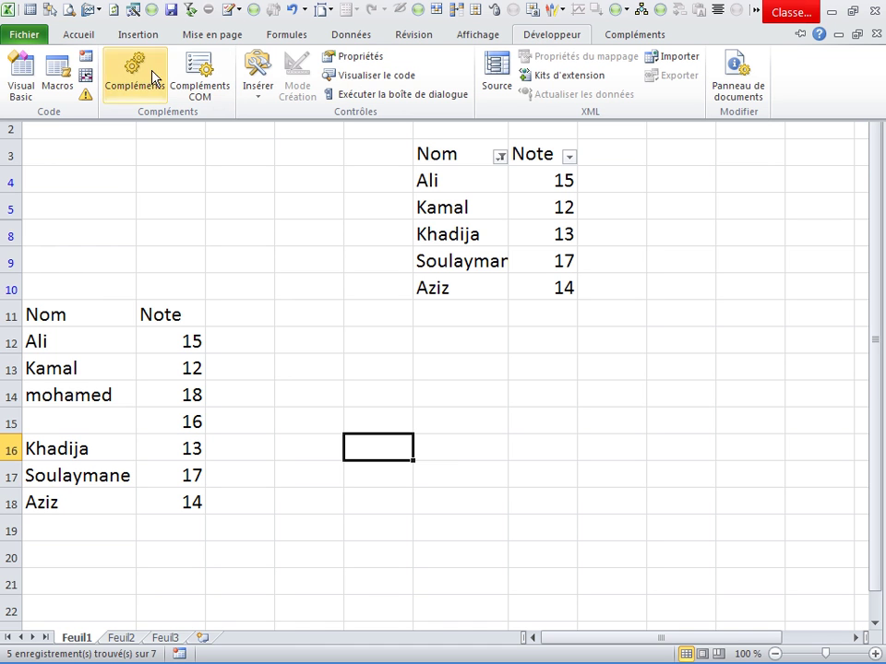
click(86, 56)
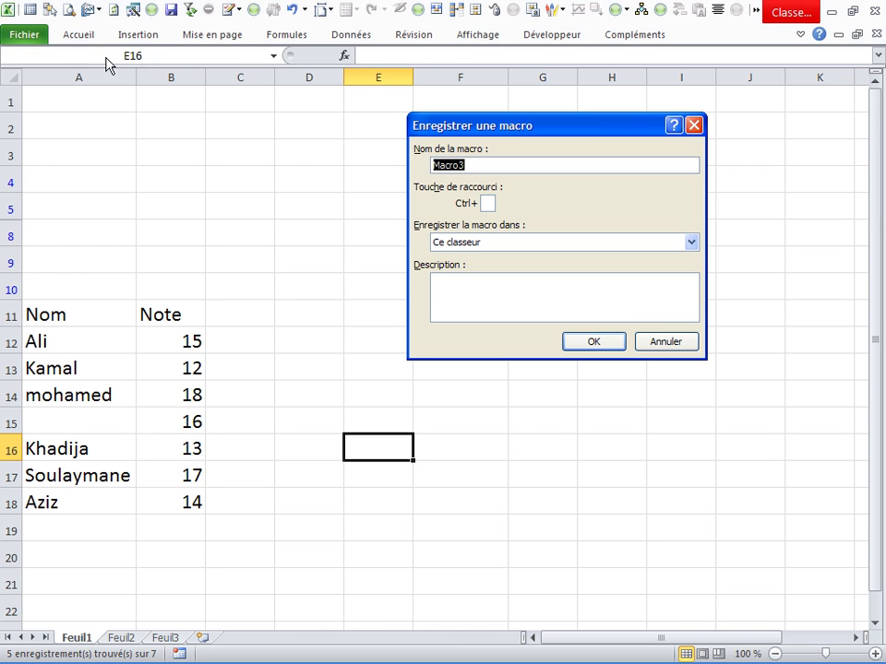
click(572, 343)
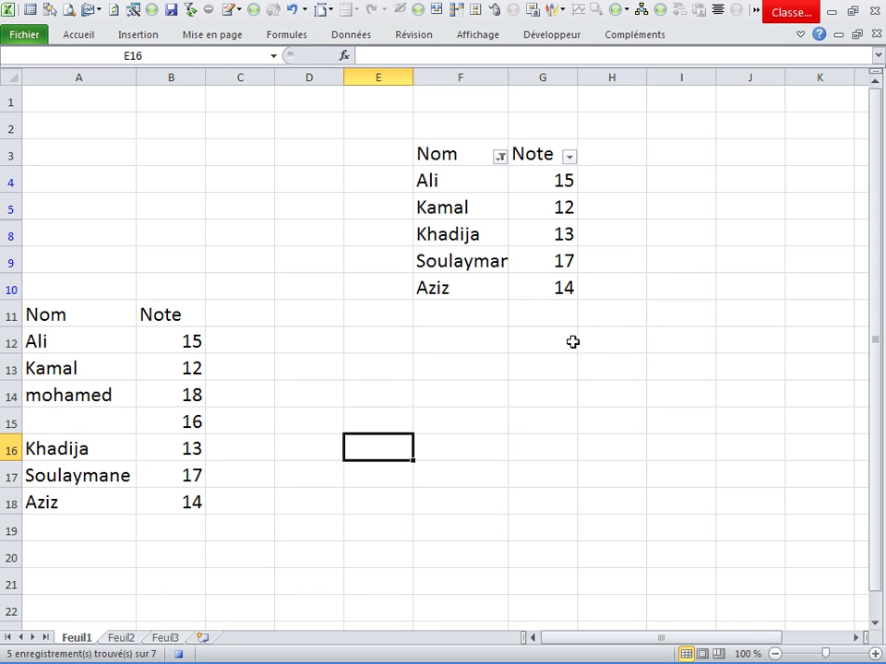
click(190, 12)
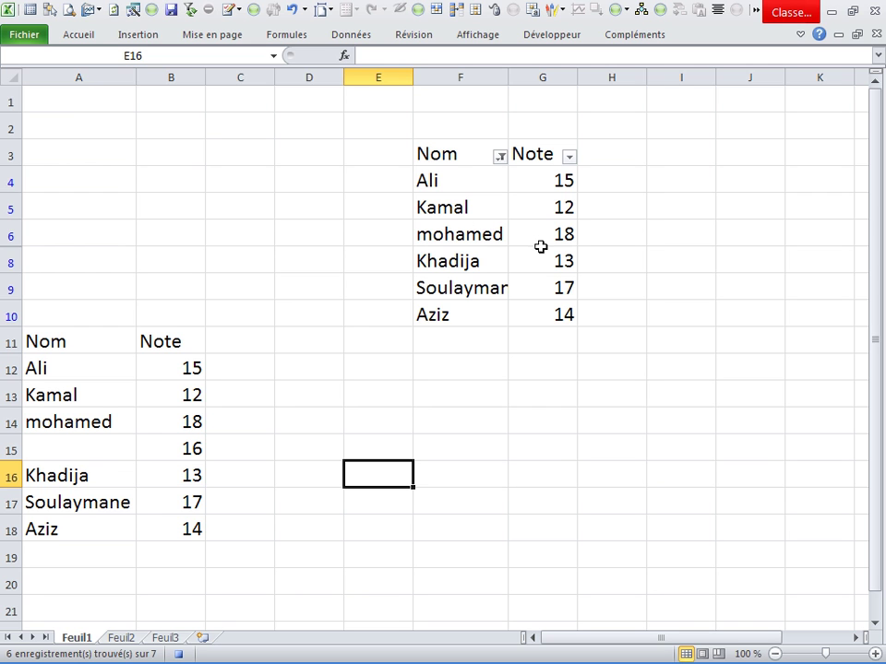
click(544, 36)
- Stop recording and delete the ApplyFilter line from Macro3's code
click(88, 57)
click(529, 36)
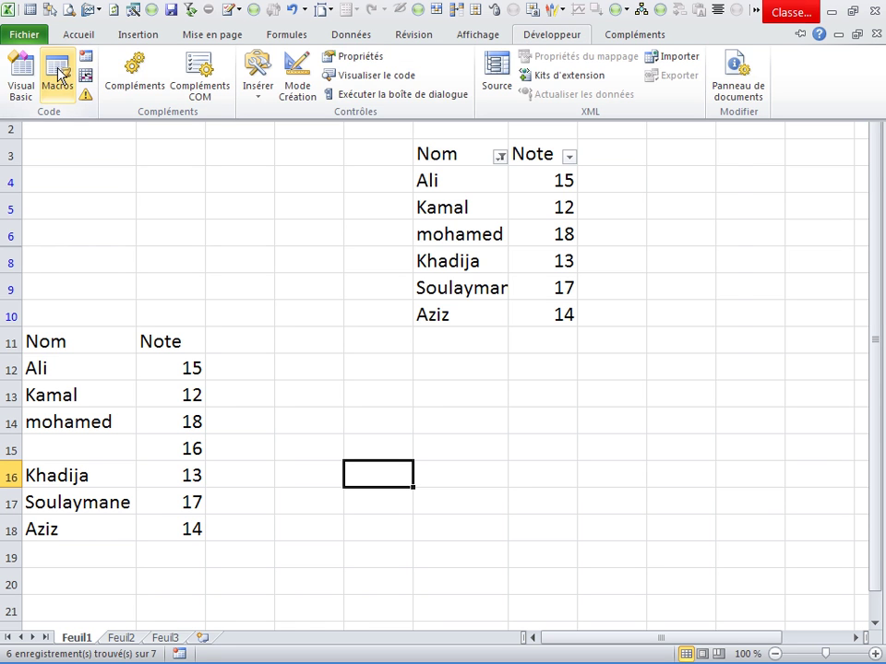
click(61, 79)
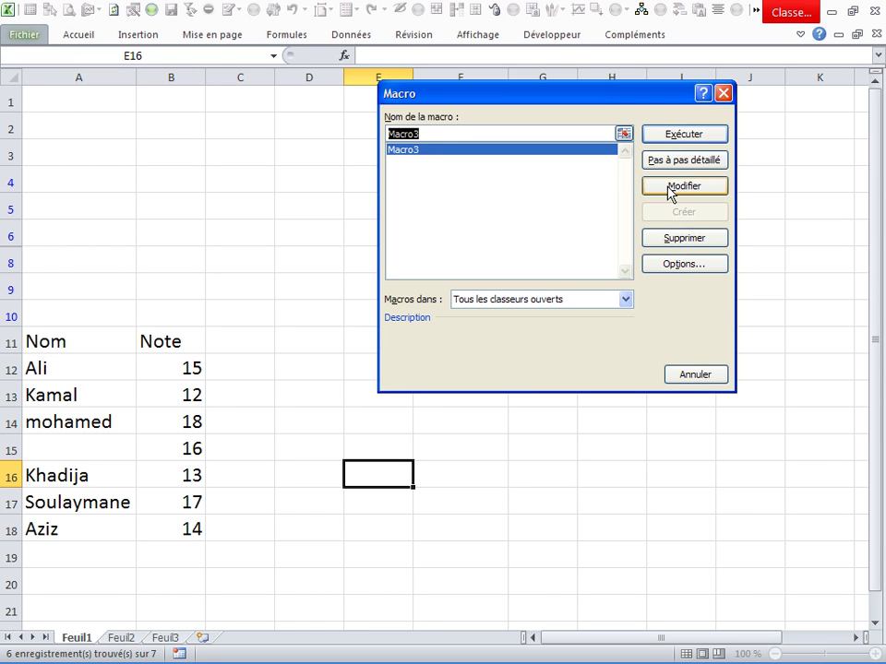
click(671, 188)
drag(559, 426, 312, 426)
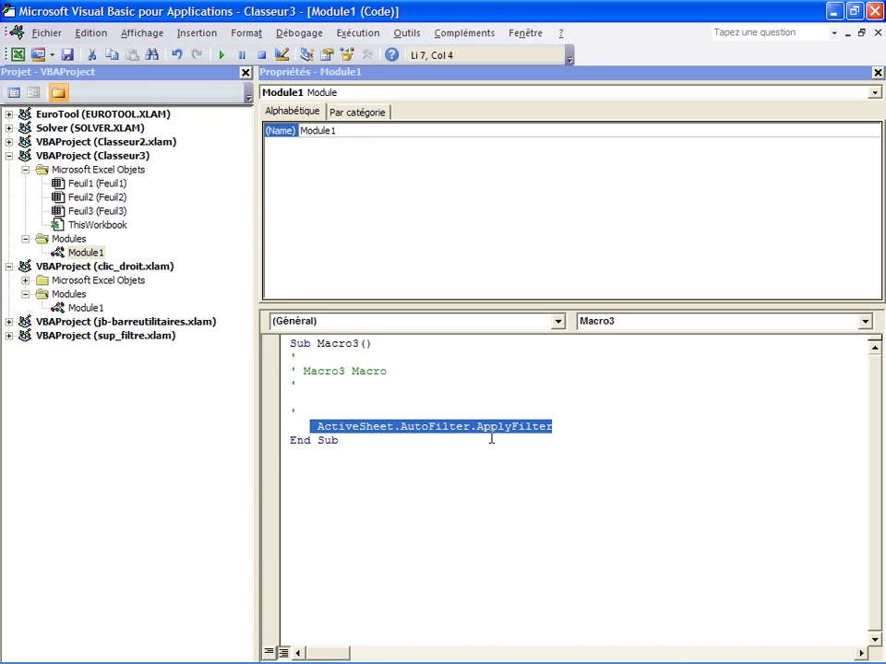
key(Delete)
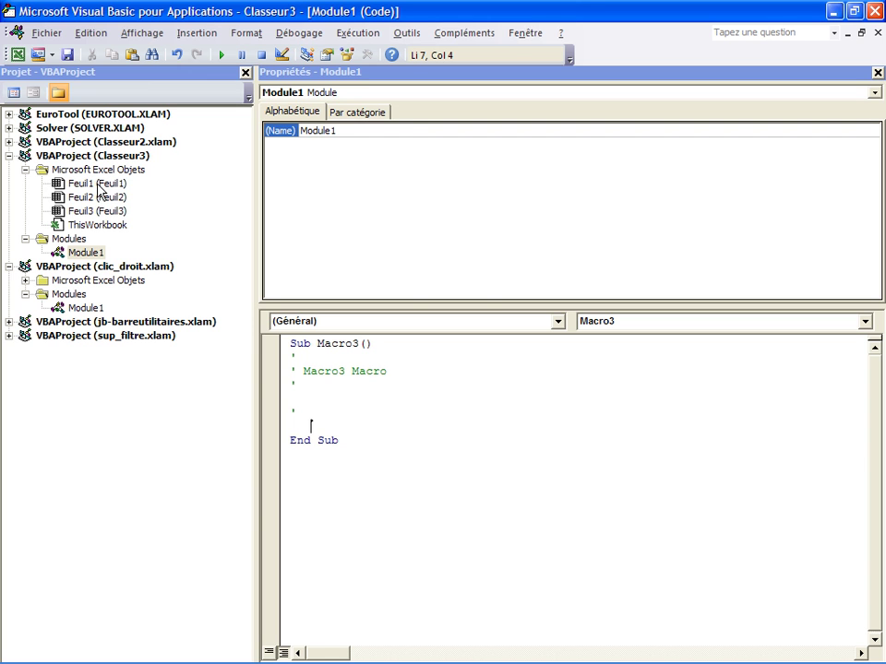
- Add ActiveSheet.AutoFilter.ApplyFilter to Feuil1's Worksheet_SelectionChange procedure and close the VBA editor
double_click(98, 184)
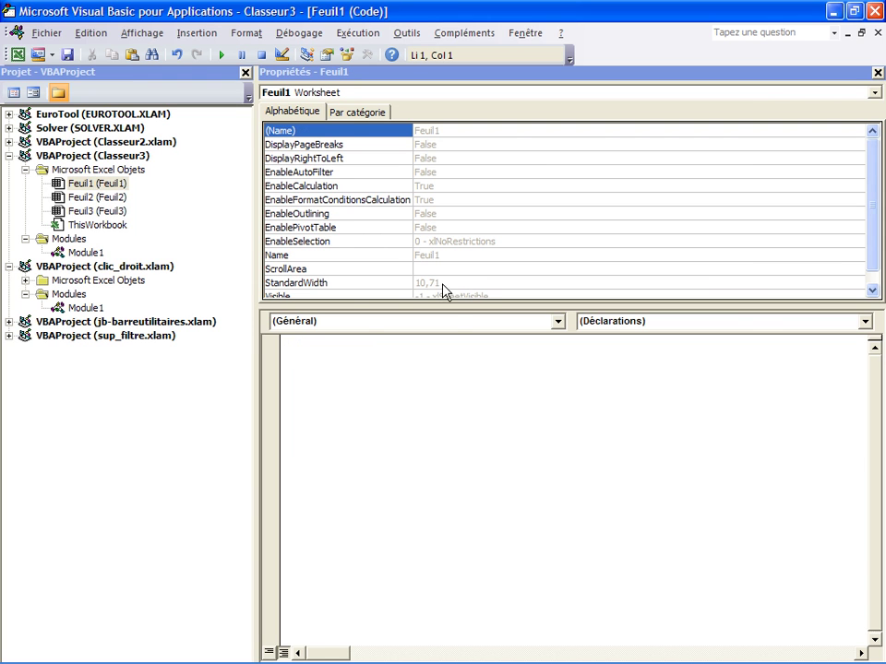
click(559, 324)
click(294, 352)
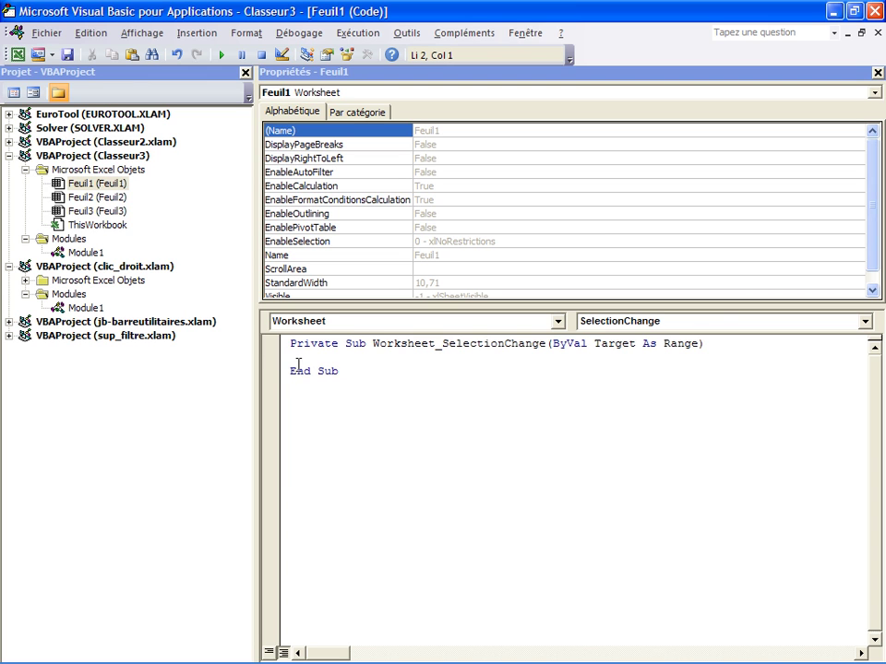
text(ActiveSheet.AutoFilter.ApplyFilter)
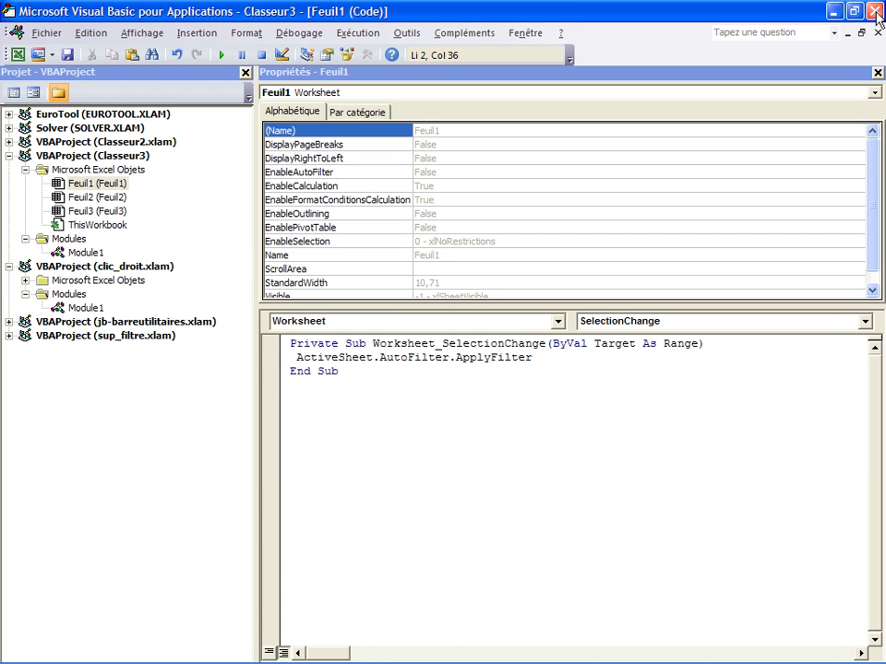
click(874, 12)
- Enter zineb in A15 and select another cell so the copy lists zineb with 16
click(430, 391)
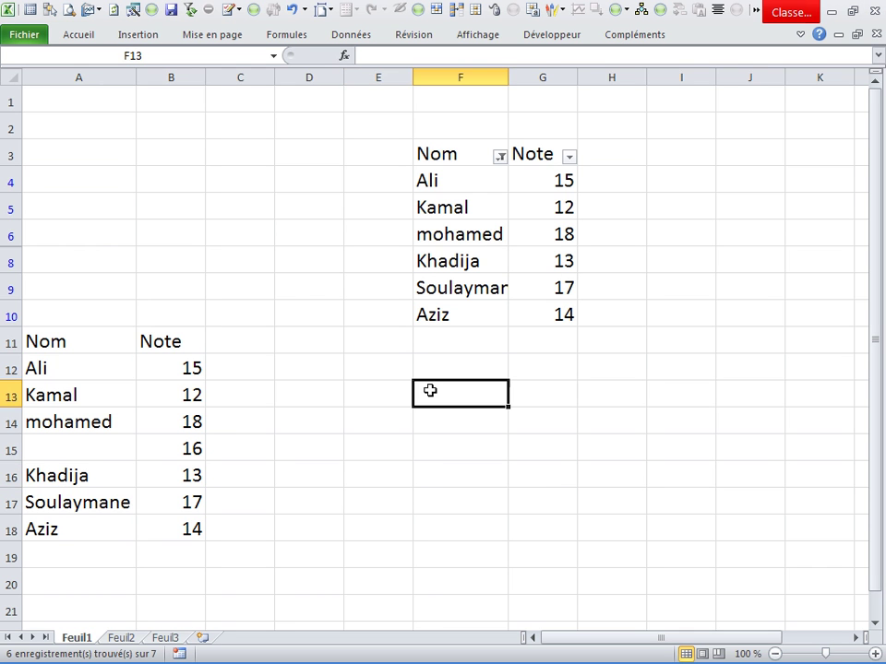
click(85, 451)
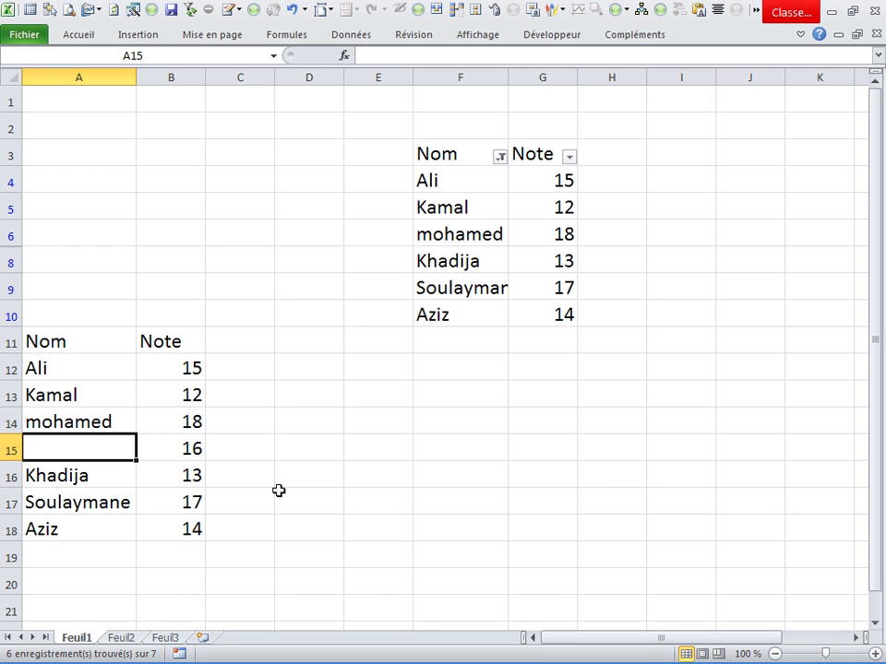
text(zi)
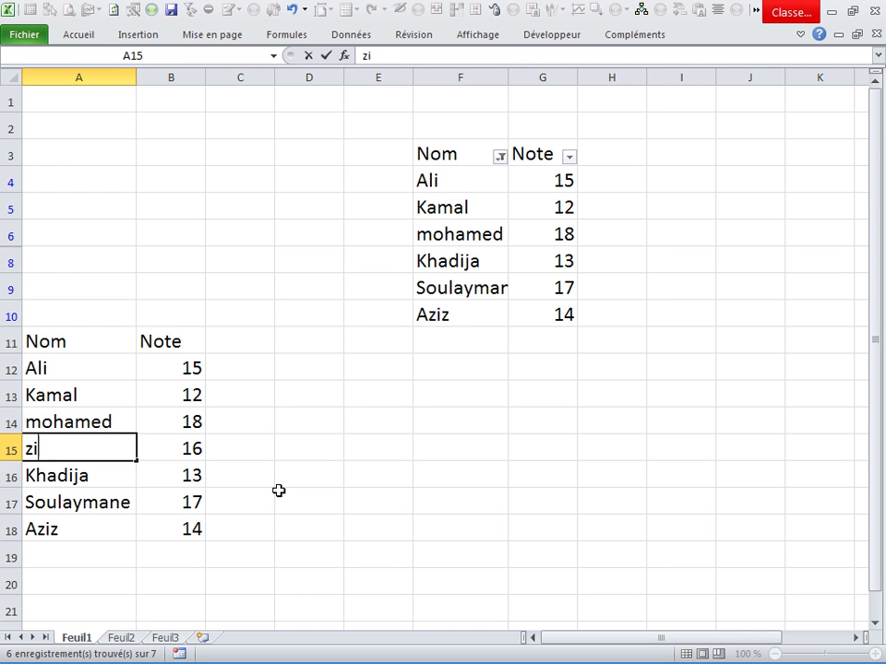
text(neb)
click(279, 491)
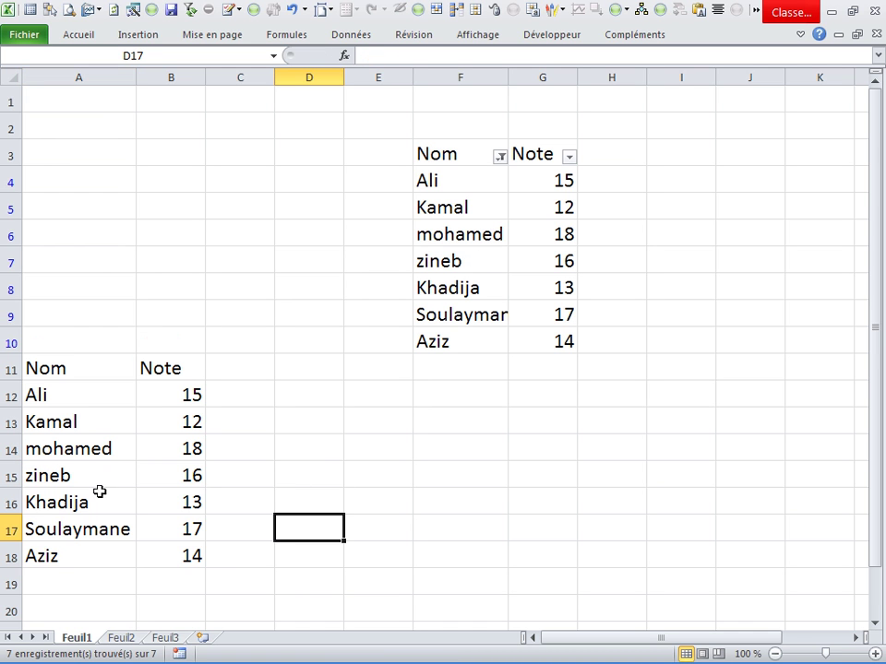
- Replace Ali with najat in A12, letting the filtered copy refresh after each change
click(61, 394)
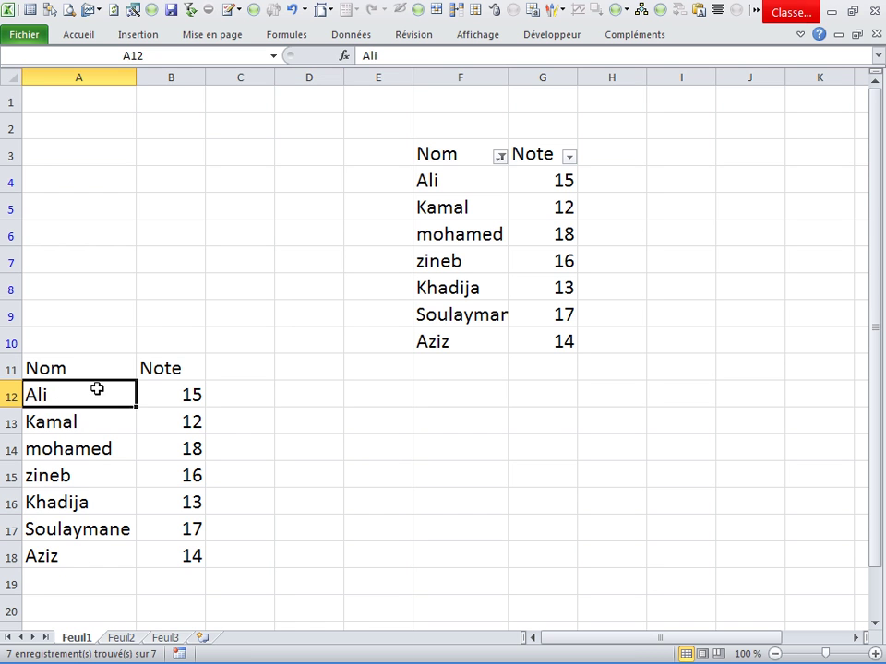
key(Delete)
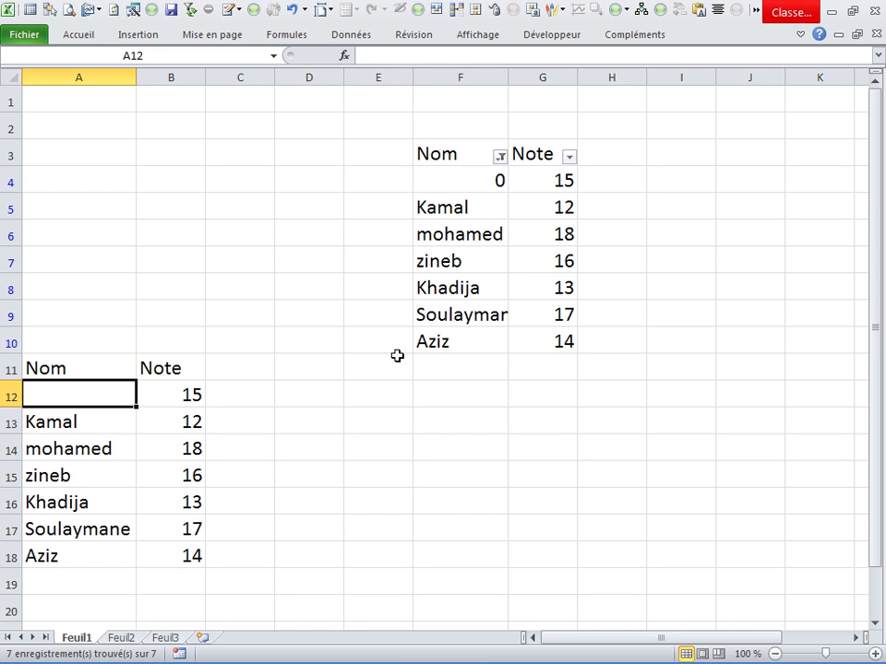
click(402, 392)
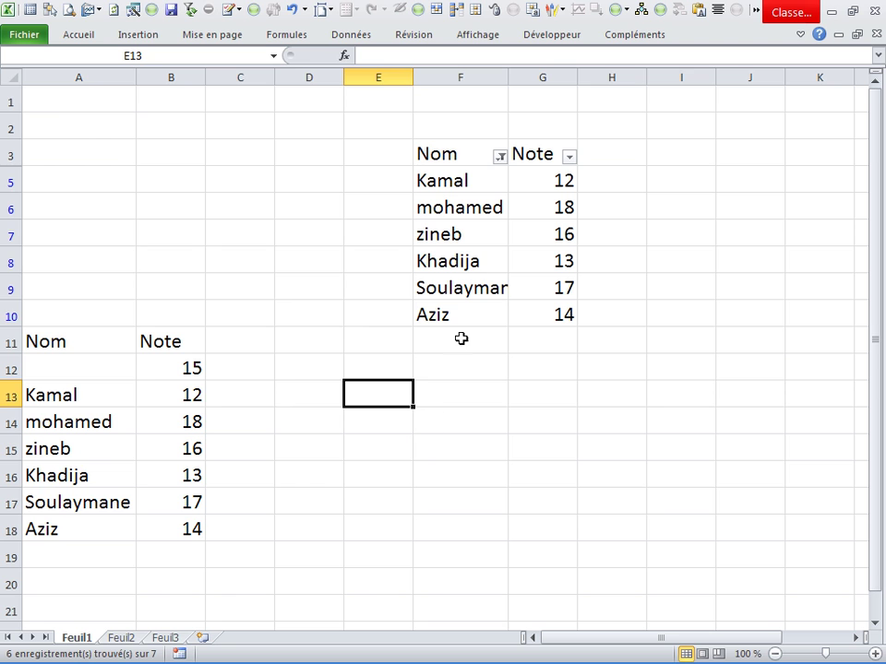
click(488, 464)
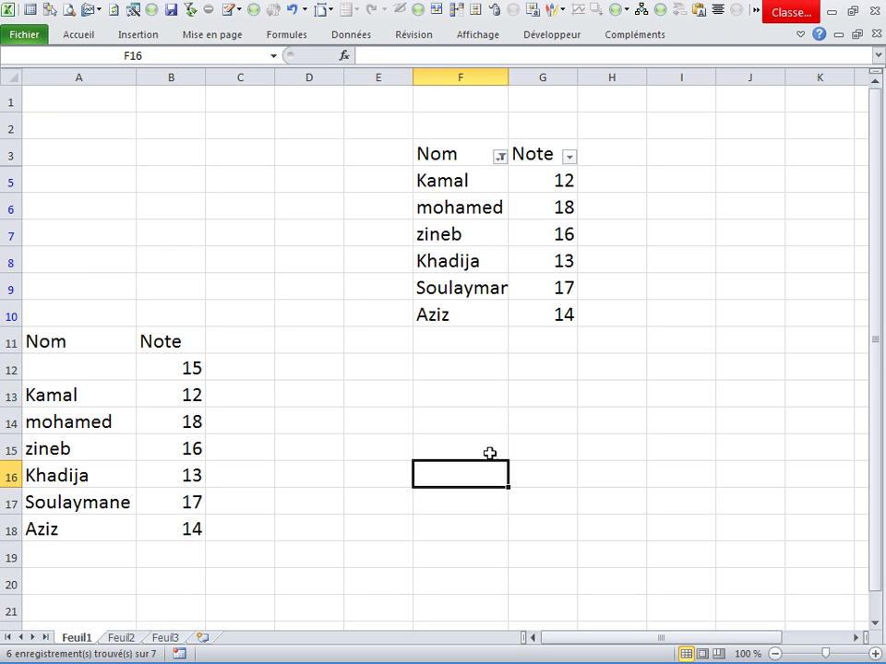
click(87, 369)
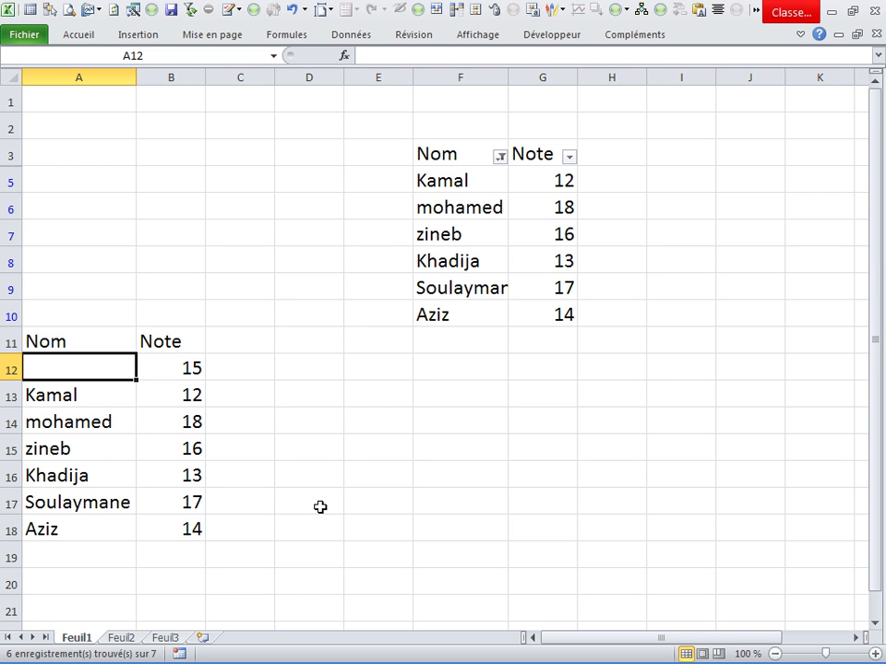
text(najat)
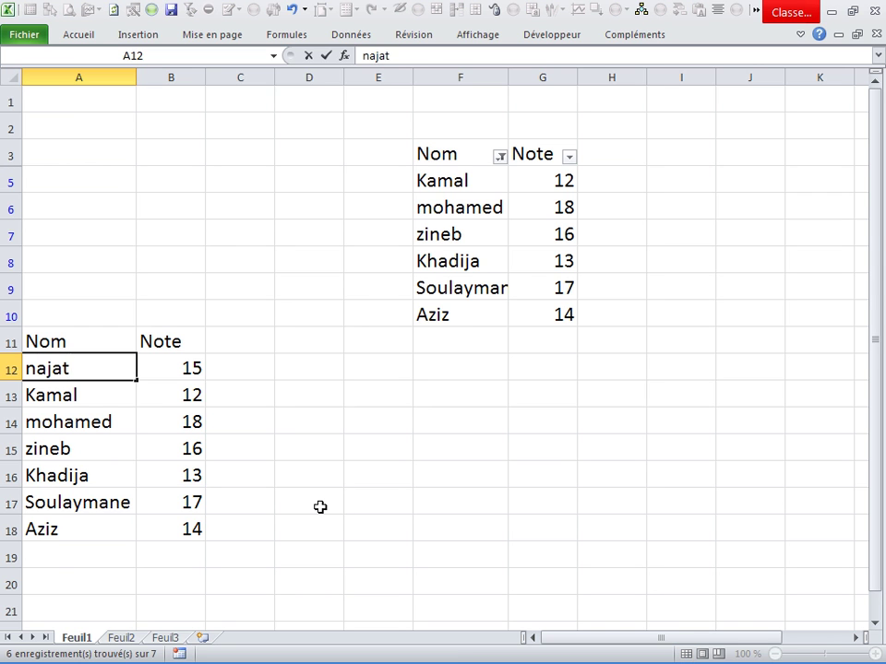
click(320, 507)
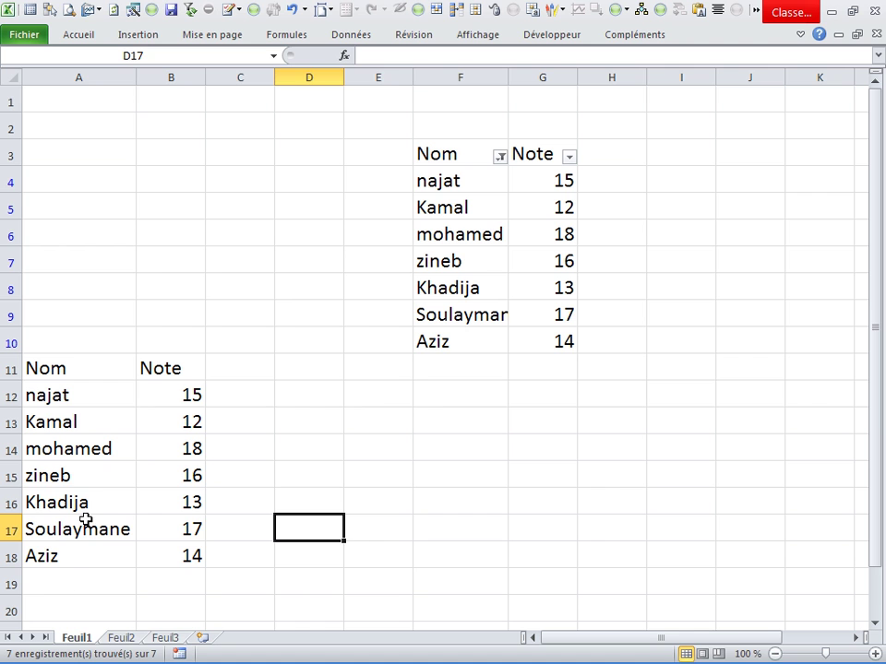
- Clear the Khadija, Soulaymane and Aziz rows so the copy shows 4 of 7 records
mouse_move(60, 499)
mouse_down()
mouse_move(122, 553)
mouse_move(183, 554)
mouse_up()
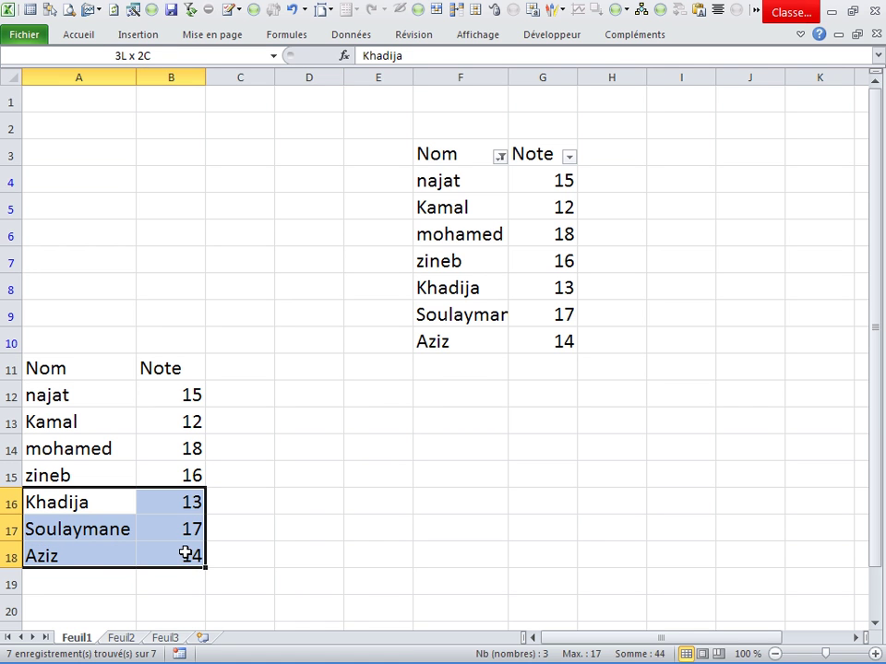
key(Delete)
click(330, 508)
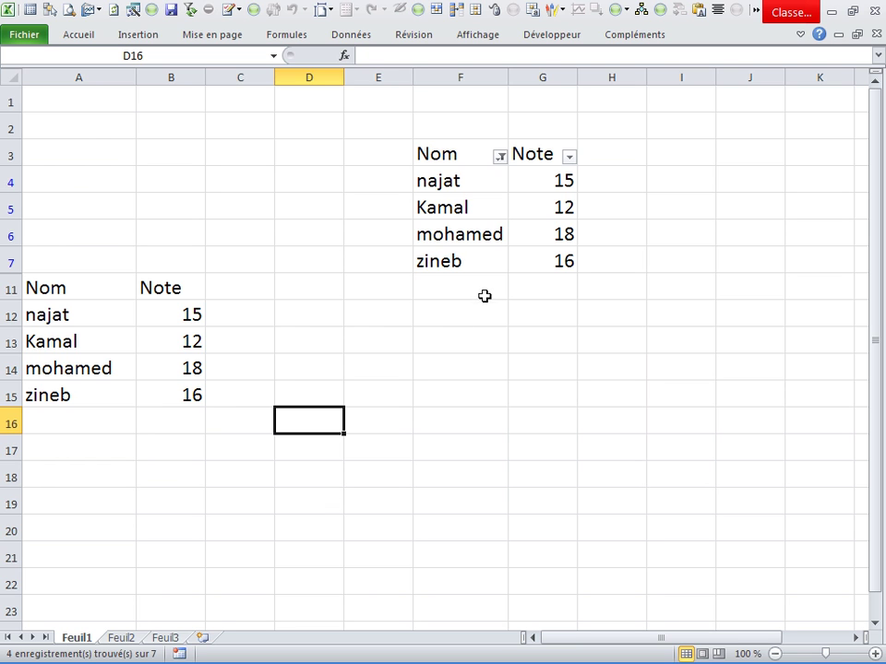